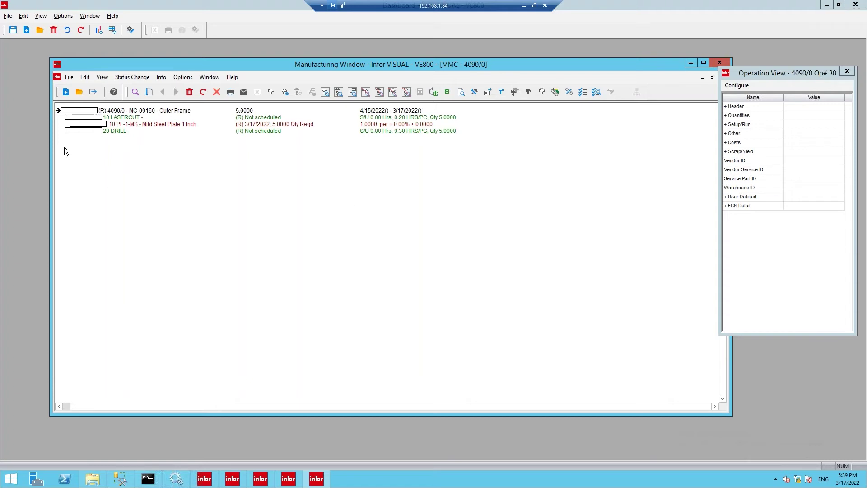
{"action": "double_click", "coordinate": [188, 110]}
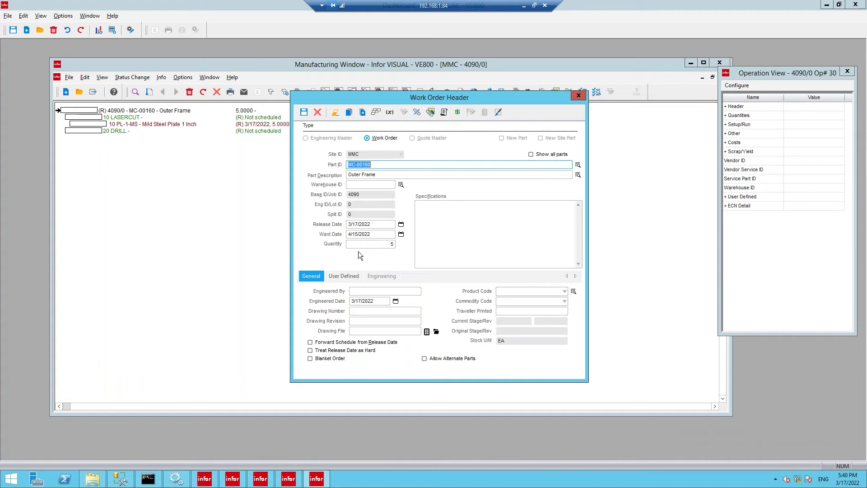
{"action": "left_click", "coordinate": [375, 235]}
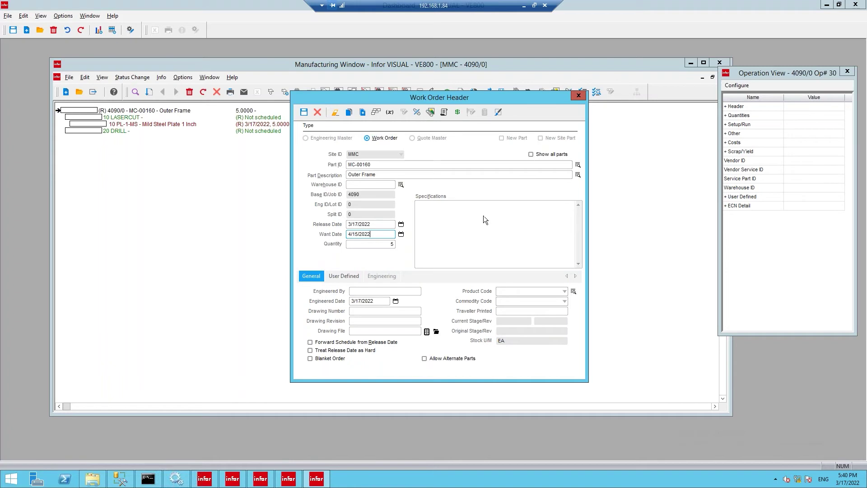
{"action": "left_click", "coordinate": [578, 96]}
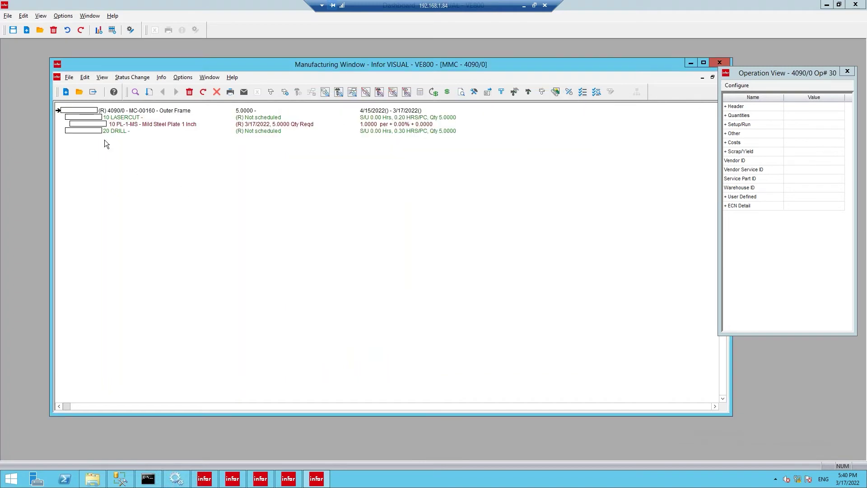
{"action": "left_click", "coordinate": [115, 118]}
{"action": "double_click", "coordinate": [142, 118]}
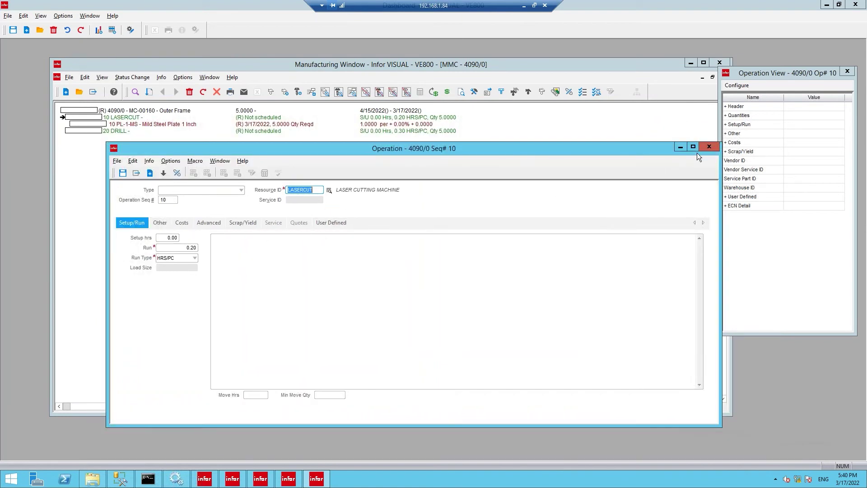
{"action": "left_click", "coordinate": [708, 147]}
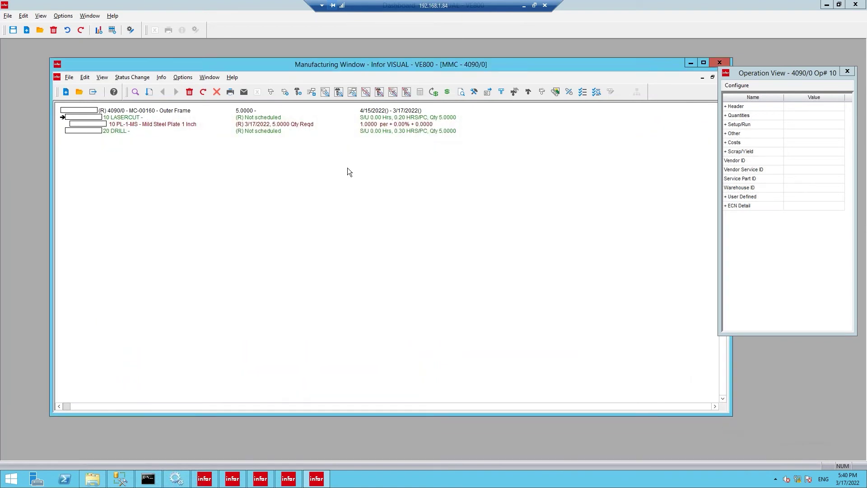
{"action": "double_click", "coordinate": [145, 129]}
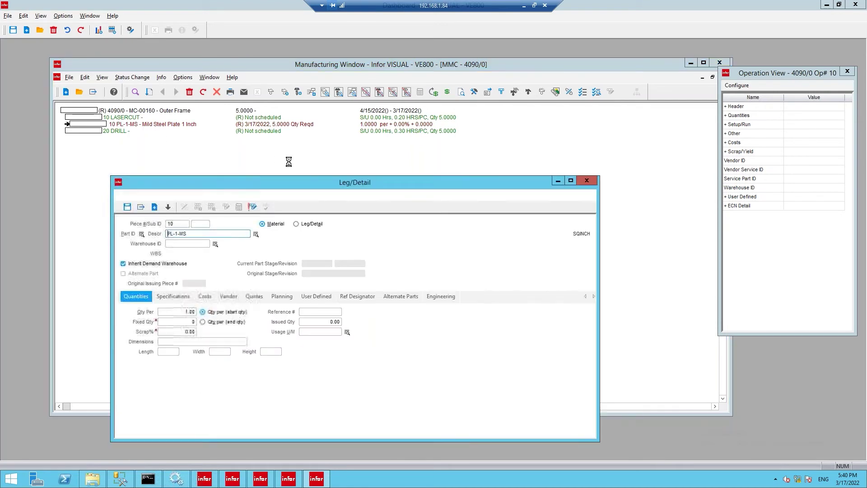
{"action": "left_click_drag", "start_coordinate": [316, 180], "coordinate": [355, 162]}
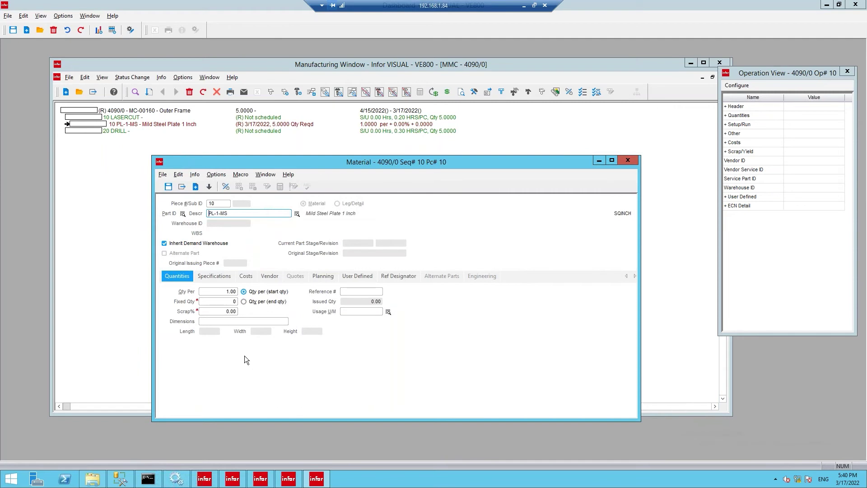
{"action": "left_click", "coordinate": [629, 162]}
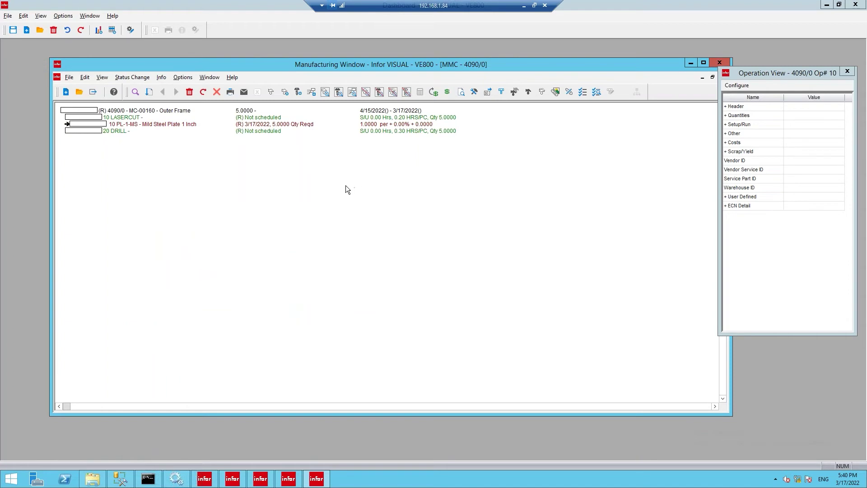
{"action": "left_click", "coordinate": [204, 78]}
Step: Switch to work order 4089/0 and check its header's want date before closing the header
{"action": "left_click", "coordinate": [227, 184]}
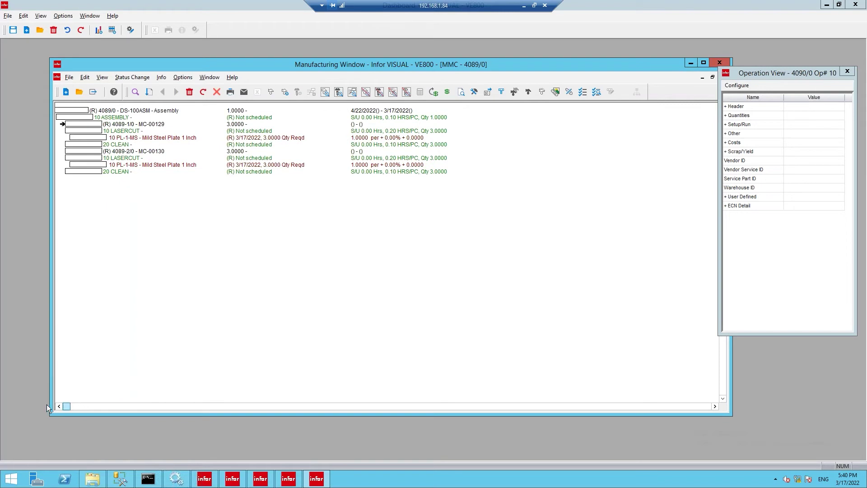
{"action": "left_click", "coordinate": [58, 407]}
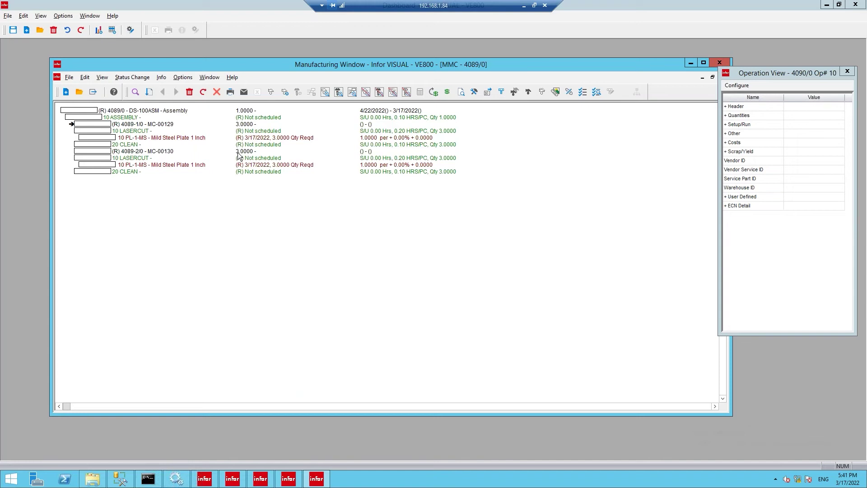
{"action": "double_click", "coordinate": [179, 112]}
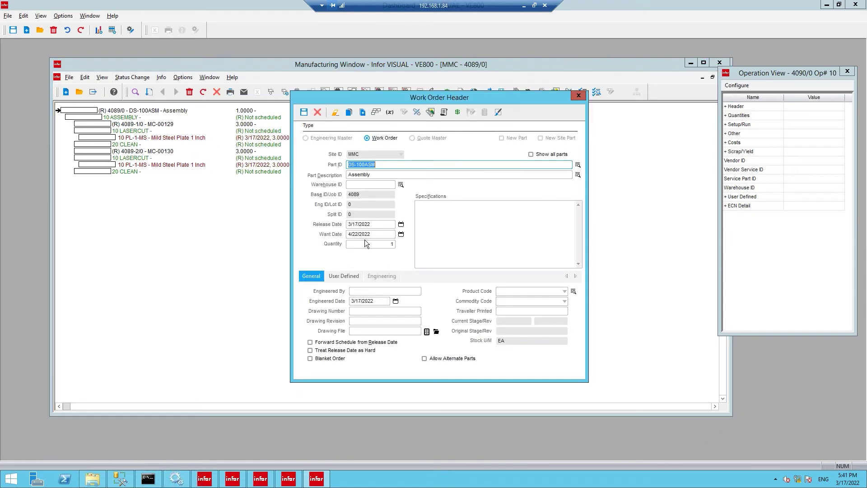
{"action": "left_click", "coordinate": [385, 234]}
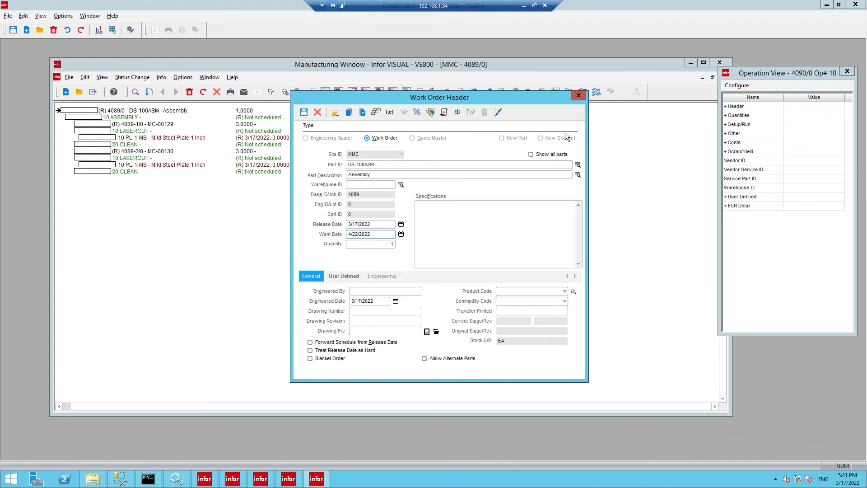
{"action": "left_click", "coordinate": [578, 96]}
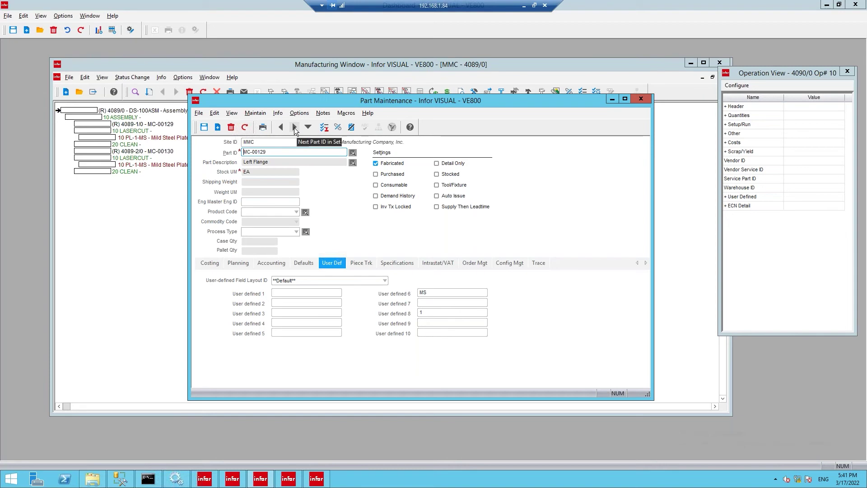
Step: Step past parts MC-00130 and MC-00160, then load PL-1-MS and view its default warehouse and location
{"action": "left_click", "coordinate": [294, 127]}
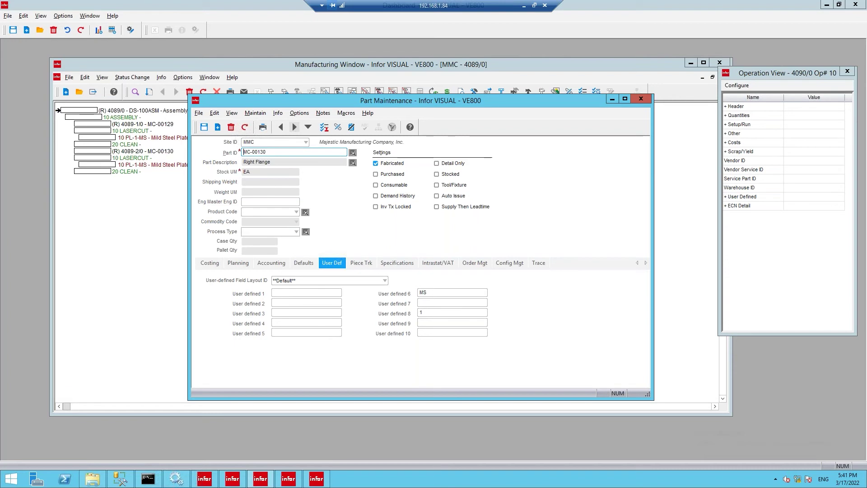
{"action": "left_click", "coordinate": [294, 127]}
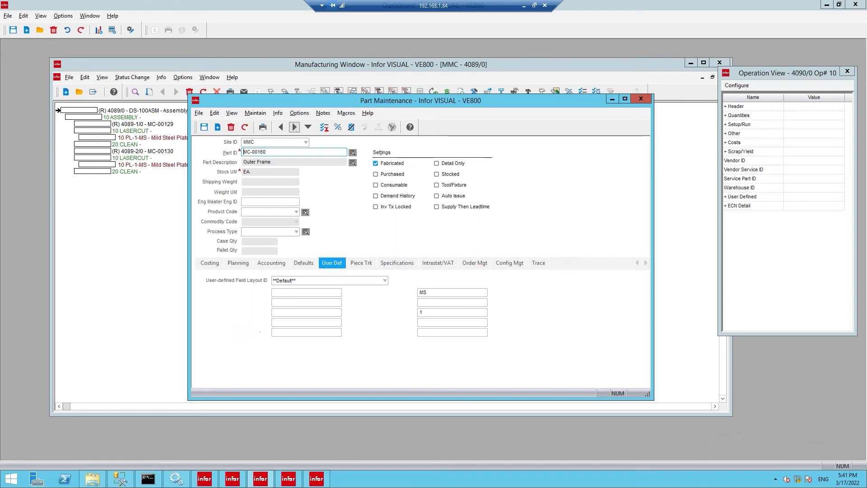
{"action": "double_click", "coordinate": [255, 152]}
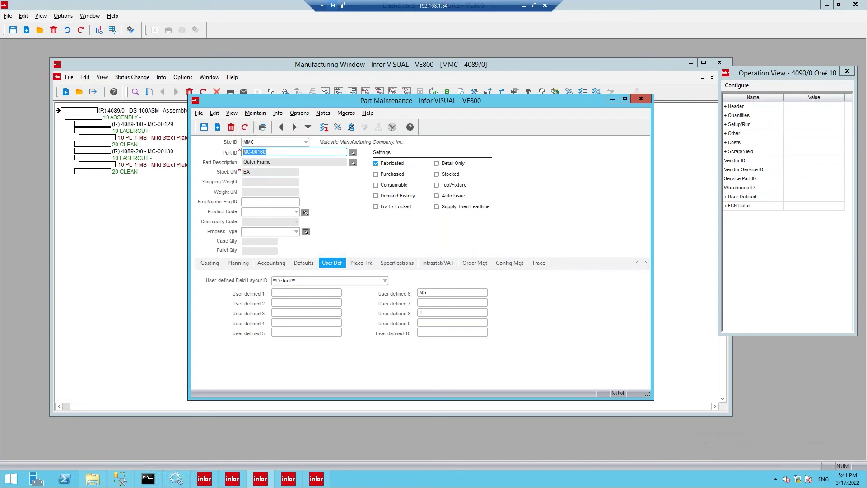
{"action": "type", "text": "PL-1-MS"}
{"action": "key", "text": "Tab"}
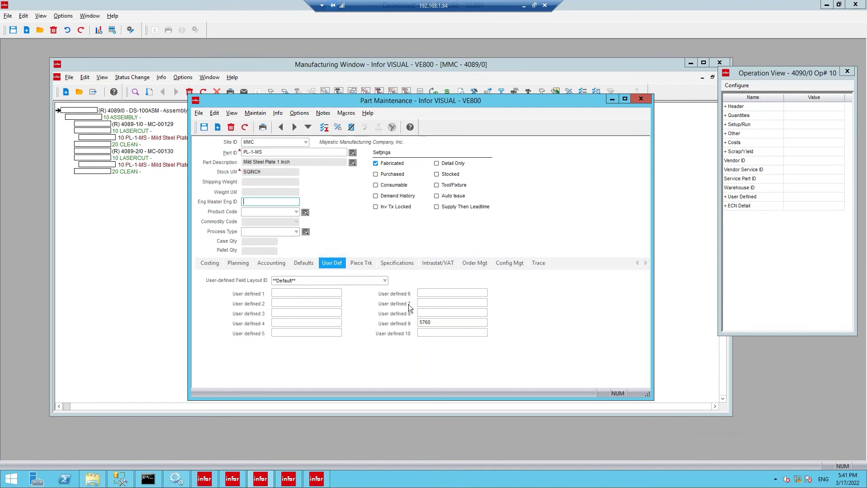
{"action": "left_click", "coordinate": [485, 322]}
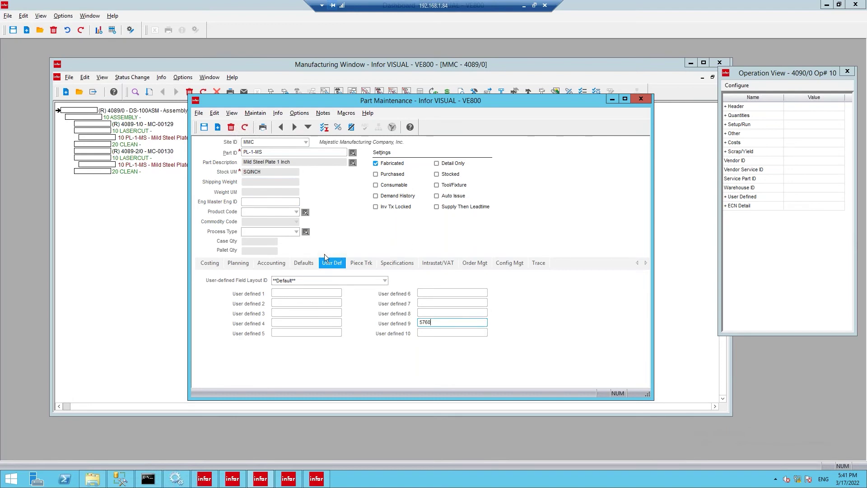
{"action": "left_click", "coordinate": [307, 262]}
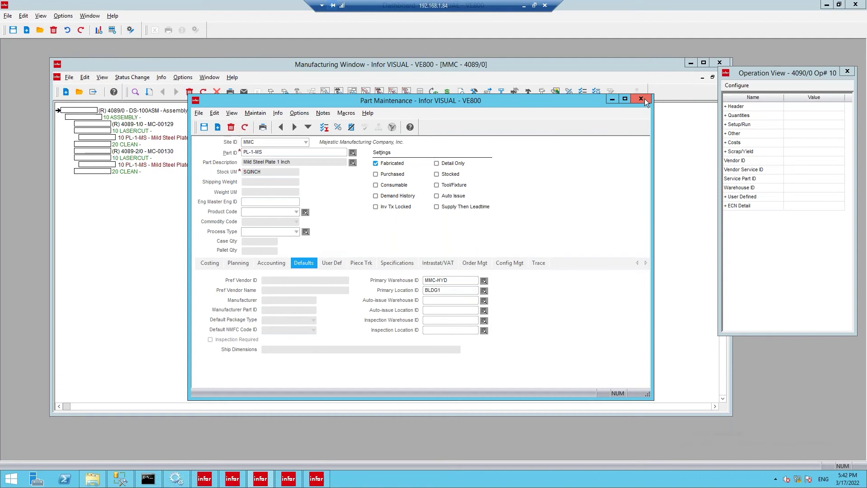
Step: Run the NestLink sync once with ProNest to Visual disabled, then stop it
{"action": "left_click", "coordinate": [524, 6]}
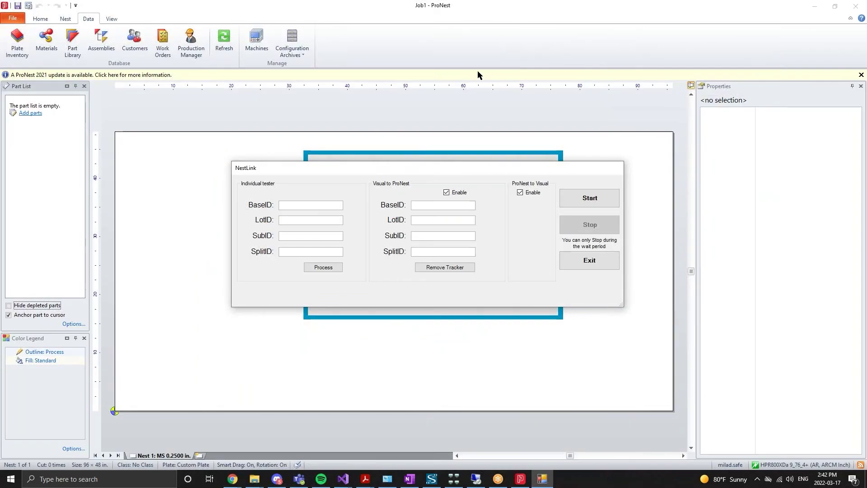
{"action": "left_click", "coordinate": [535, 192]}
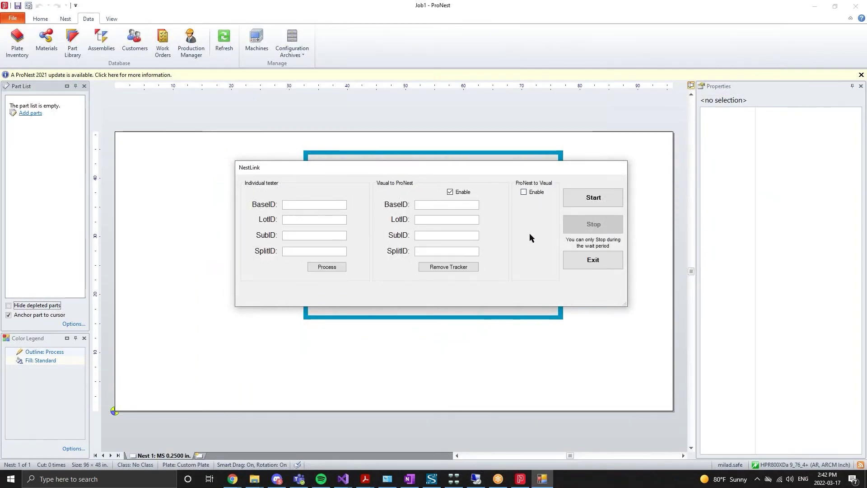
{"action": "left_click", "coordinate": [587, 200]}
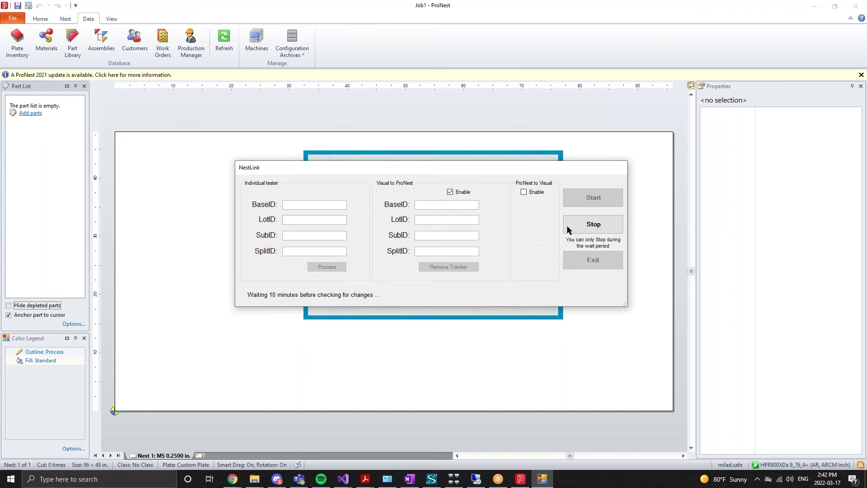
{"action": "left_click", "coordinate": [611, 223]}
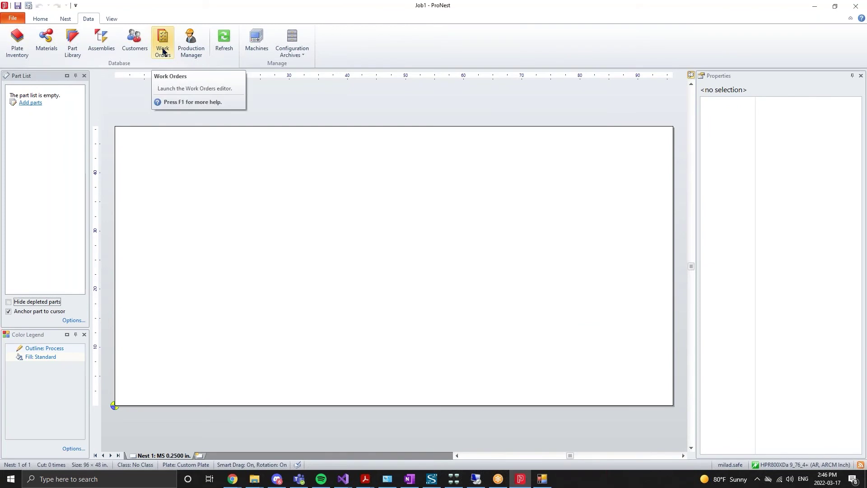
{"action": "left_click", "coordinate": [162, 51]}
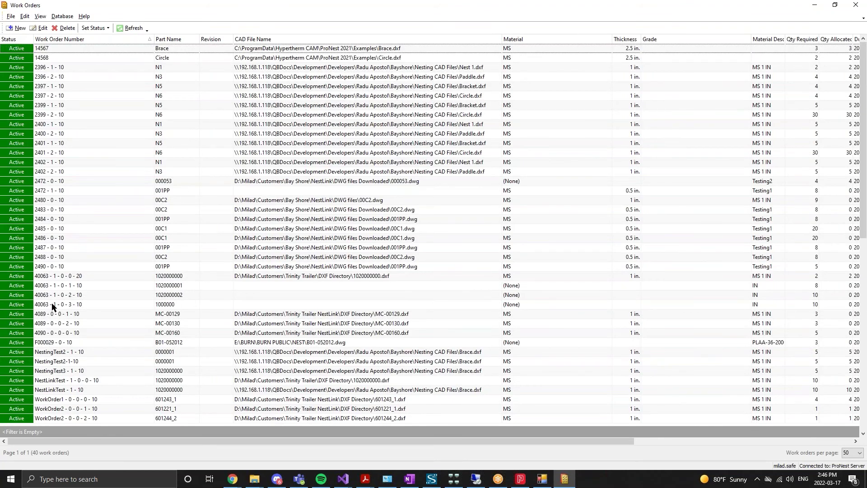
Step: Select work orders 4089-0-0-1-10 through 4090-0-0-0-10 and review their Due Date and Work Center columns
{"action": "left_click", "coordinate": [33, 315]}
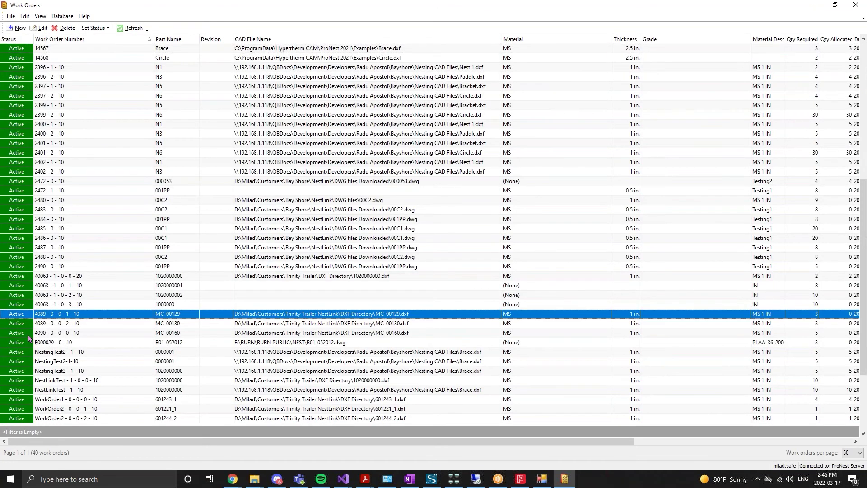
{"action": "left_click", "coordinate": [32, 333], "text": "shift"}
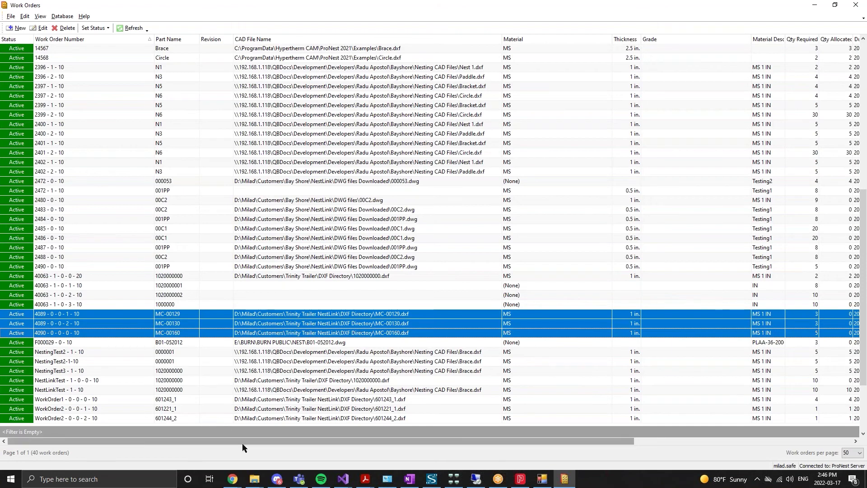
{"action": "left_click_drag", "start_coordinate": [243, 445], "coordinate": [468, 454]}
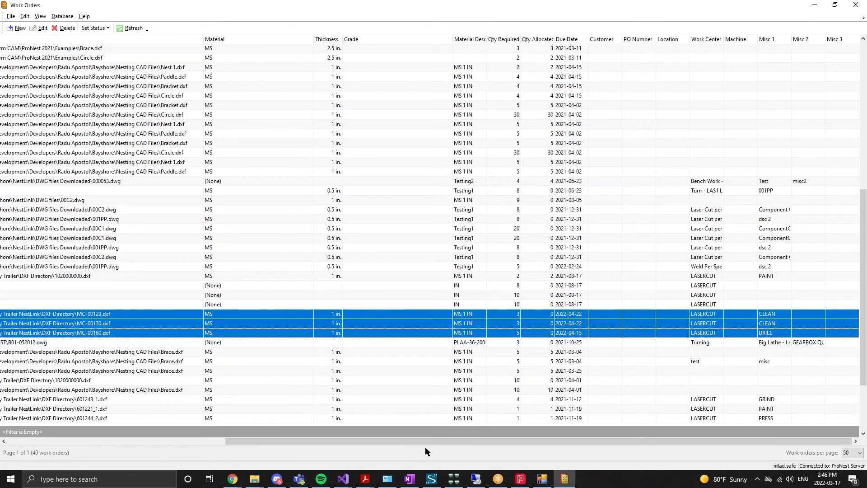
{"action": "left_click_drag", "start_coordinate": [435, 444], "coordinate": [216, 444]}
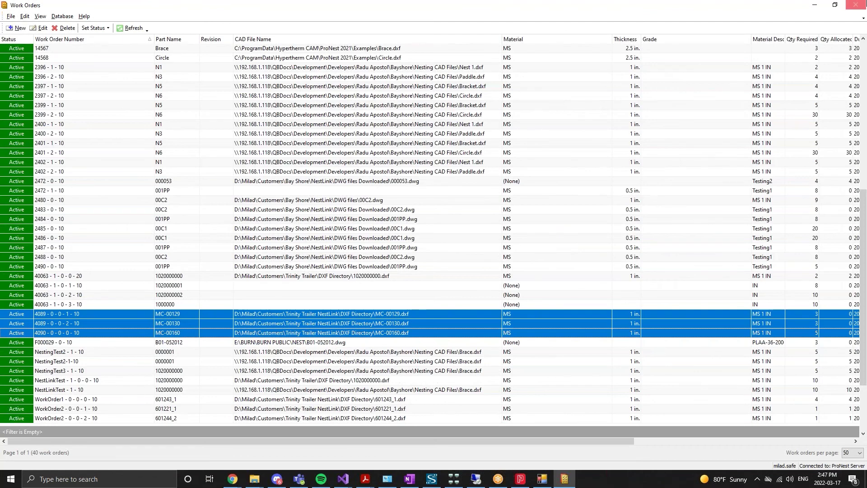
Step: Add the parts from work orders 4089-0-0-1-10 and 4089-0-0-2-10 to the job's part list
{"action": "left_click", "coordinate": [856, 6]}
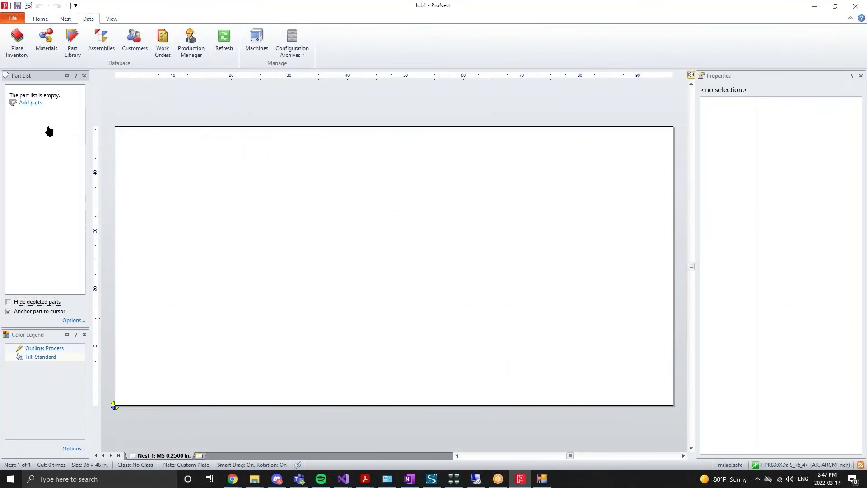
{"action": "double_click", "coordinate": [64, 149]}
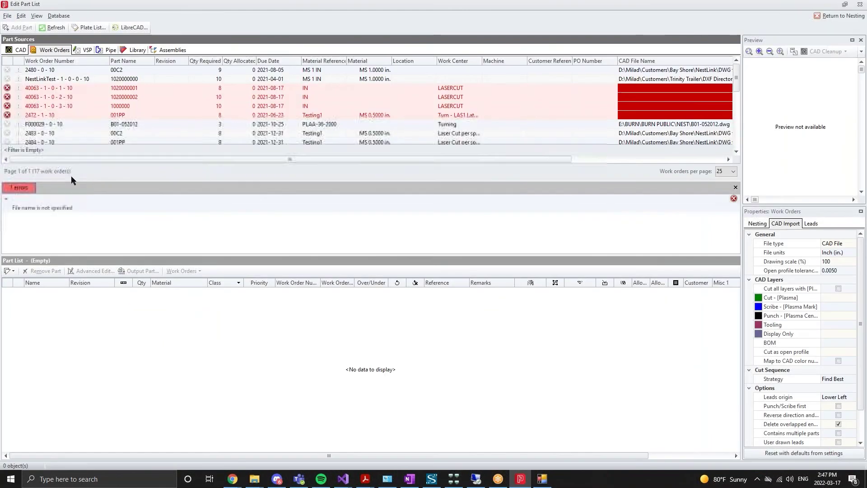
{"action": "left_click", "coordinate": [735, 187]}
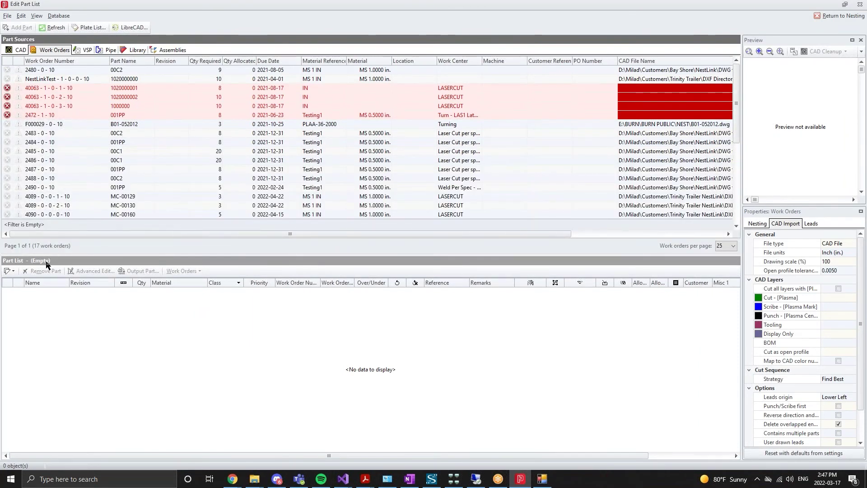
{"action": "left_click", "coordinate": [46, 196]}
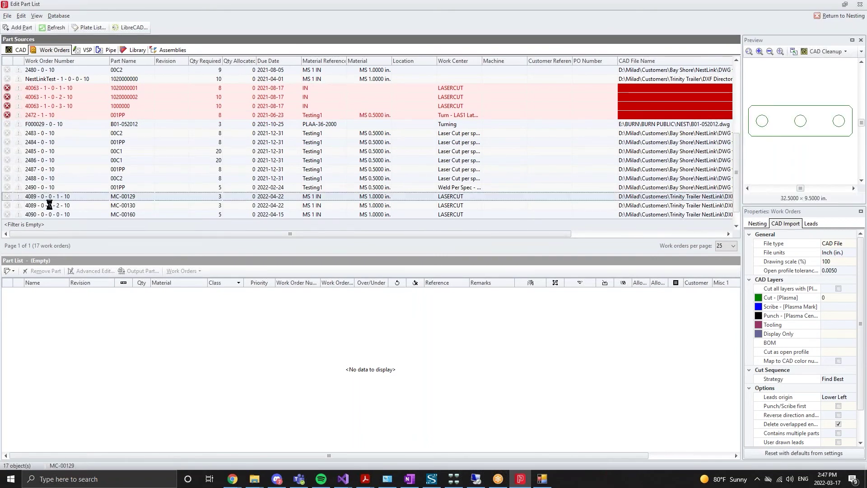
{"action": "double_click", "coordinate": [51, 200]}
{"action": "double_click", "coordinate": [45, 198]}
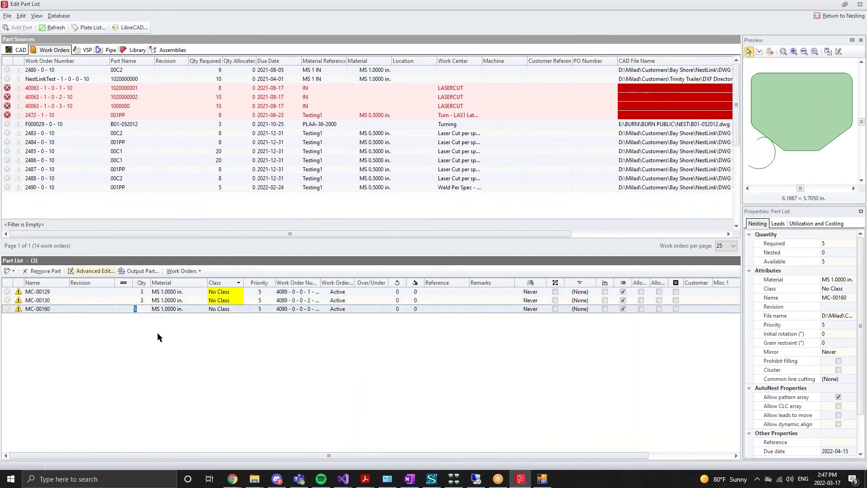
Step: AutoNest the listed parts onto a 96 × 48 in. plate
{"action": "left_click", "coordinate": [836, 16]}
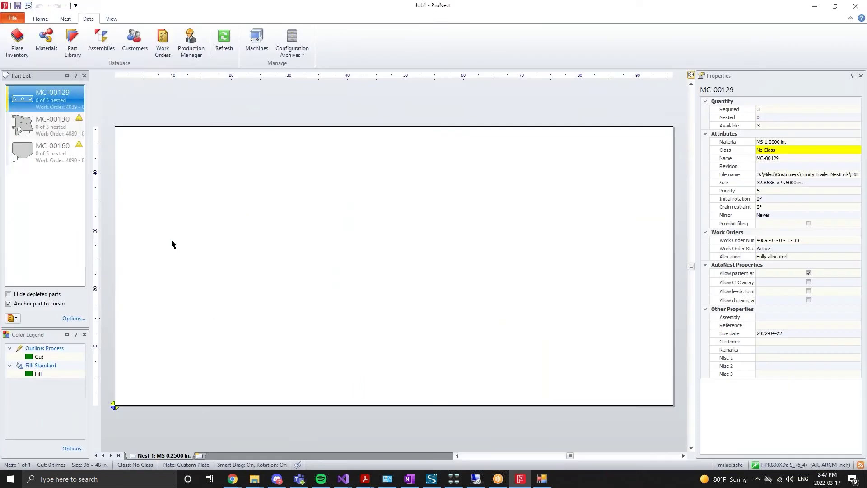
{"action": "scroll", "coordinate": [95, 42], "scroll_direction": "up", "scroll_amount": 2}
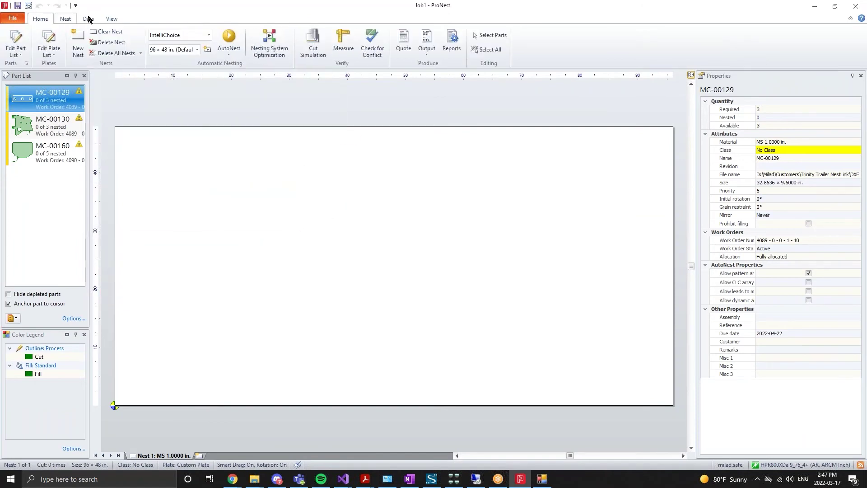
{"action": "left_click", "coordinate": [231, 39]}
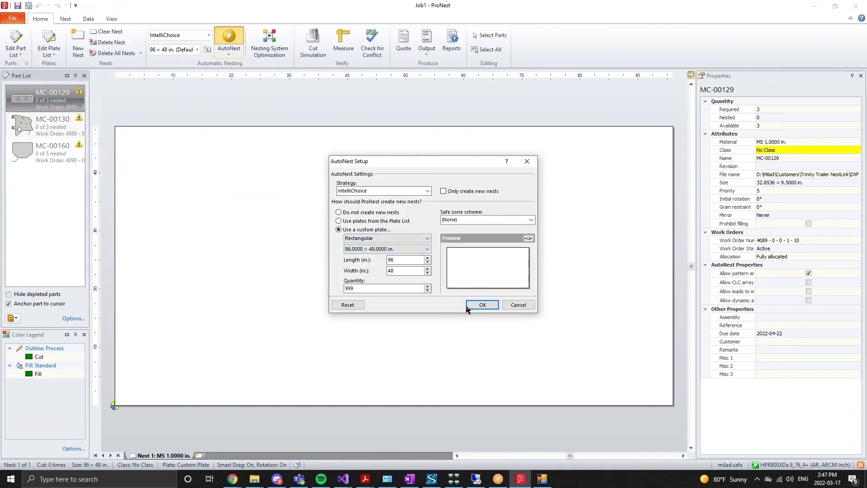
{"action": "left_click", "coordinate": [482, 305]}
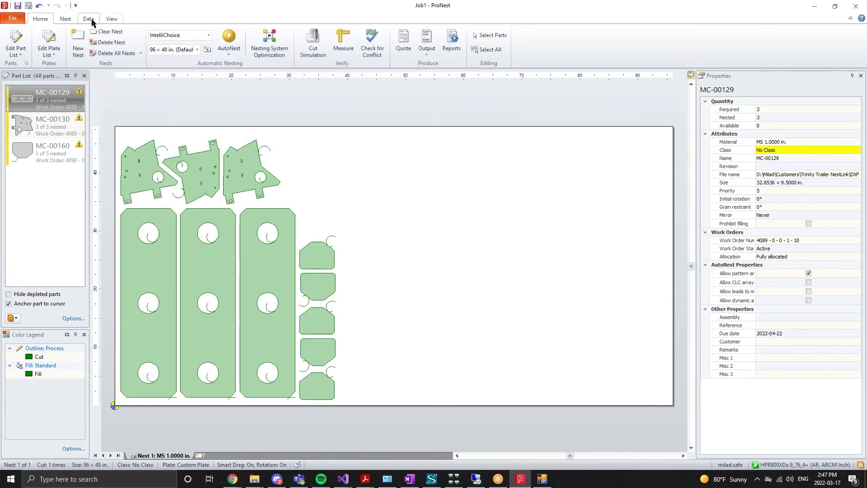
Step: Output the nest under the file name JobDemo
{"action": "left_click", "coordinate": [427, 45]}
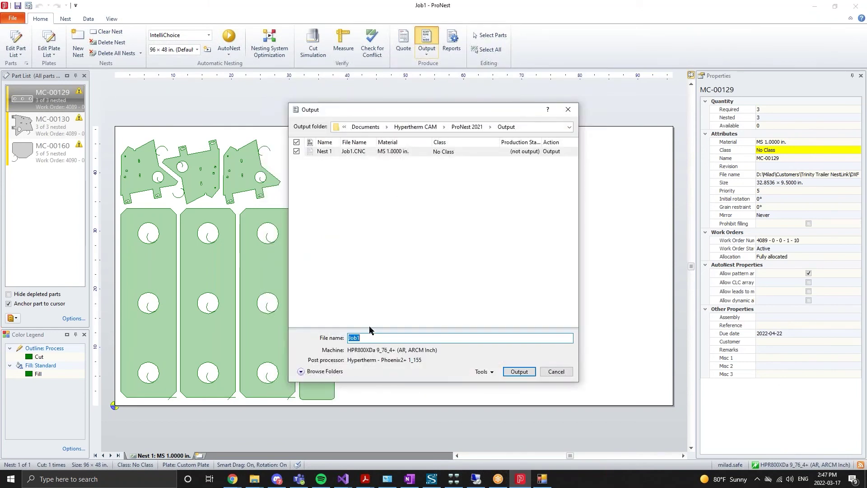
{"action": "type", "text": "JobDemo"}
{"action": "left_click", "coordinate": [517, 373]}
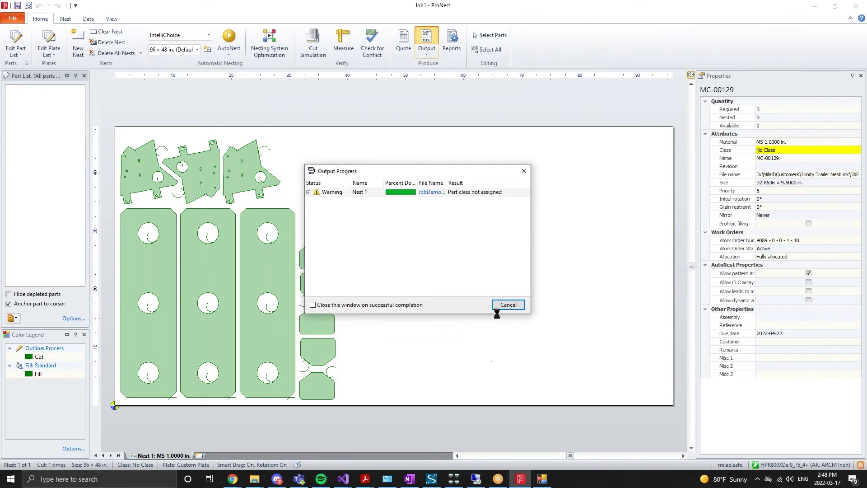
{"action": "left_click", "coordinate": [507, 305]}
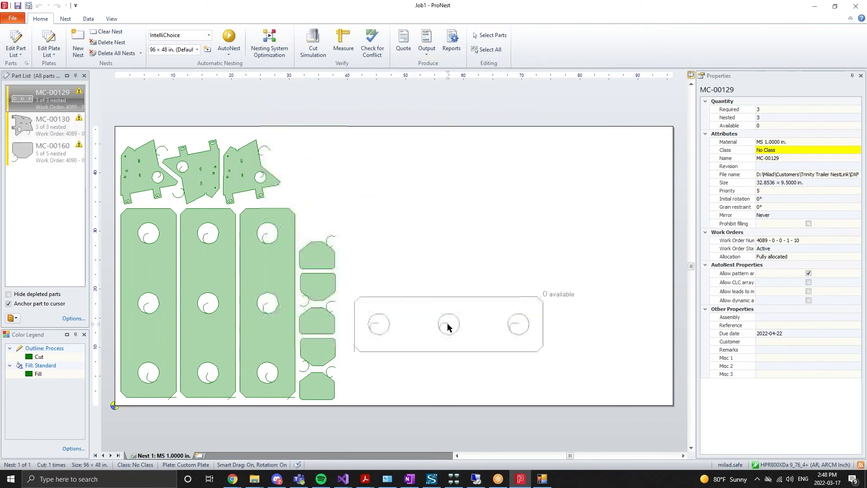
Step: Refresh work orders 4089 and 4090 so their LASERCUT operations show completed
{"action": "mouse_move", "coordinate": [541, 481]}
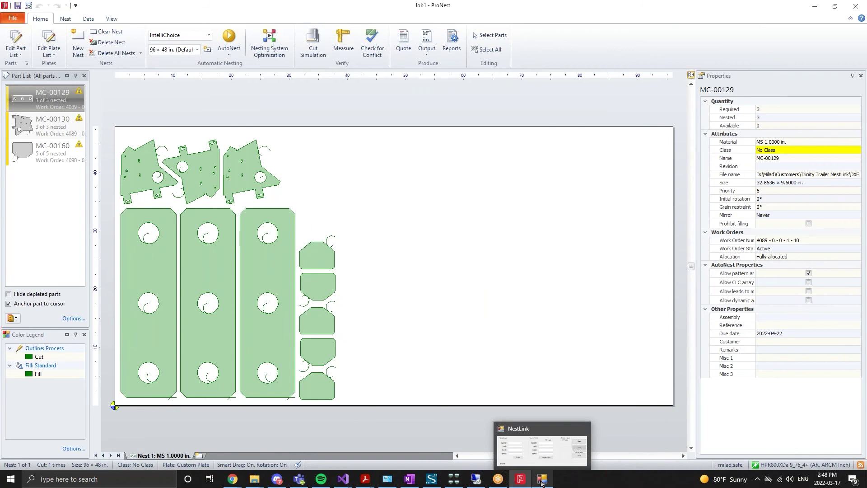
{"action": "left_click", "coordinate": [542, 481]}
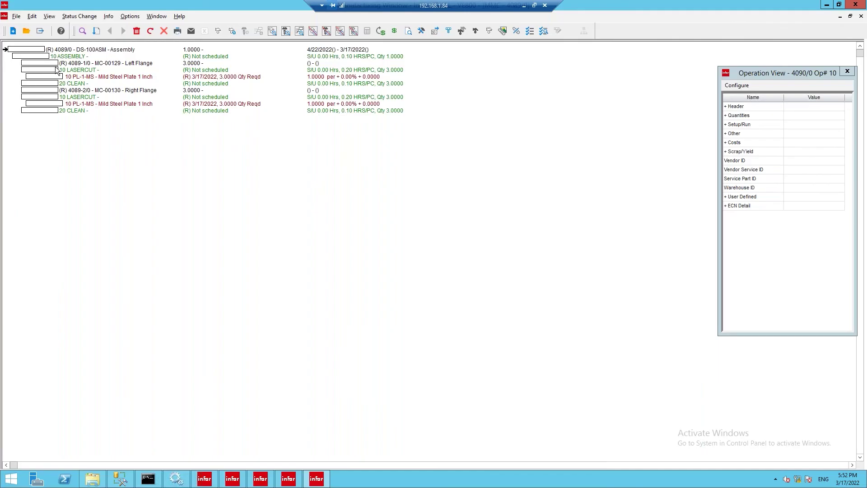
{"action": "left_click", "coordinate": [150, 31]}
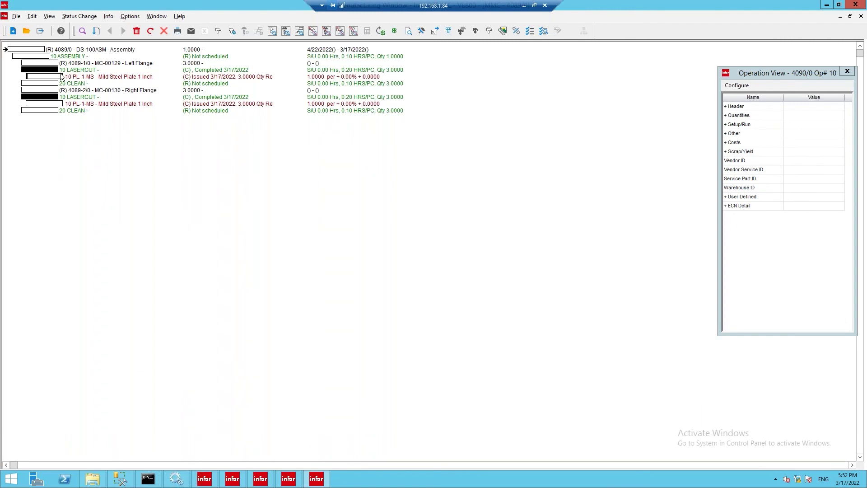
{"action": "left_click", "coordinate": [154, 16]}
{"action": "left_click", "coordinate": [161, 133]}
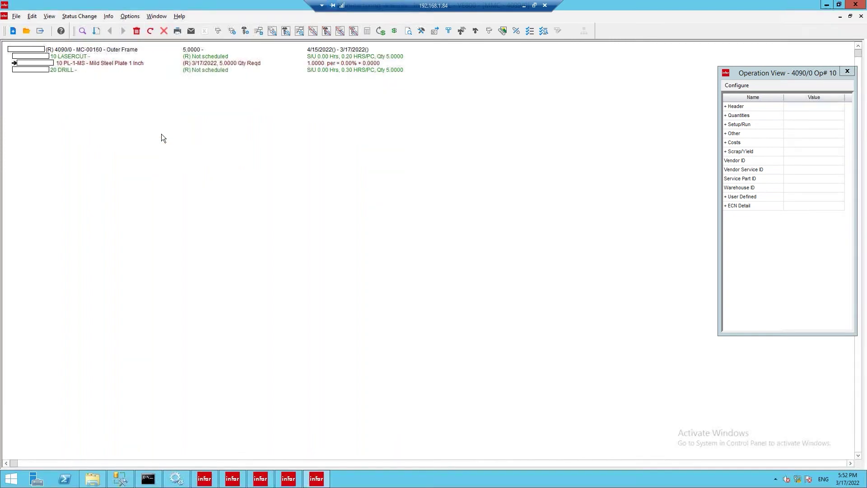
{"action": "left_click", "coordinate": [149, 31]}
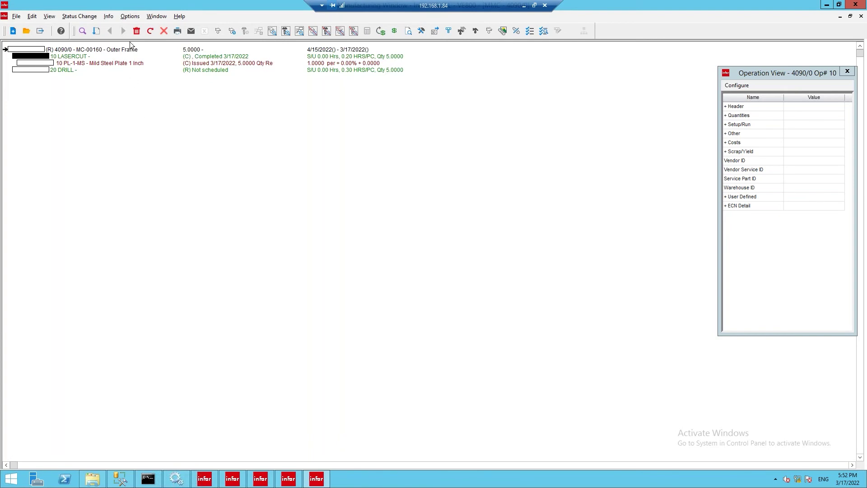
{"action": "left_click", "coordinate": [132, 15]}
{"action": "mouse_move", "coordinate": [107, 15]}
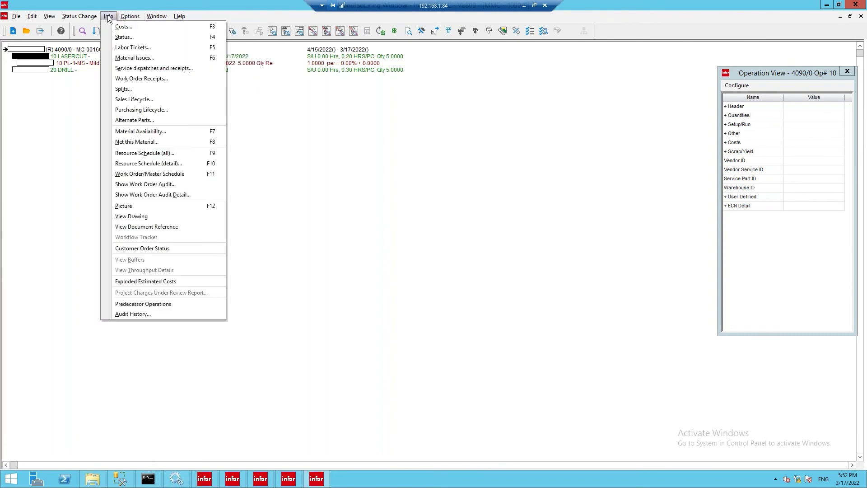
{"action": "left_click", "coordinate": [124, 47]}
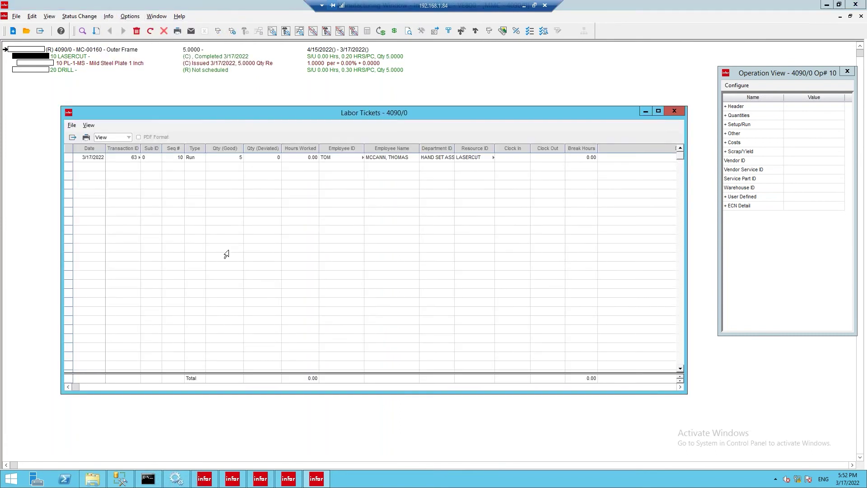
{"action": "left_click", "coordinate": [69, 158]}
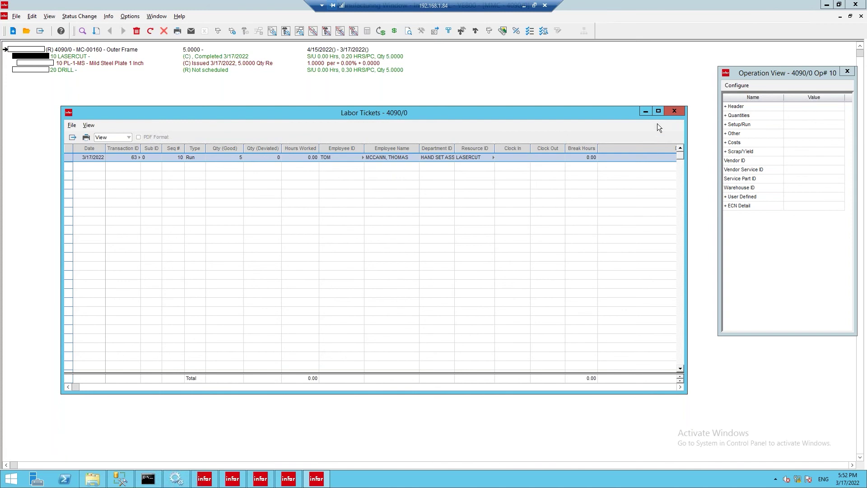
{"action": "left_click", "coordinate": [674, 112]}
{"action": "left_click", "coordinate": [109, 16]}
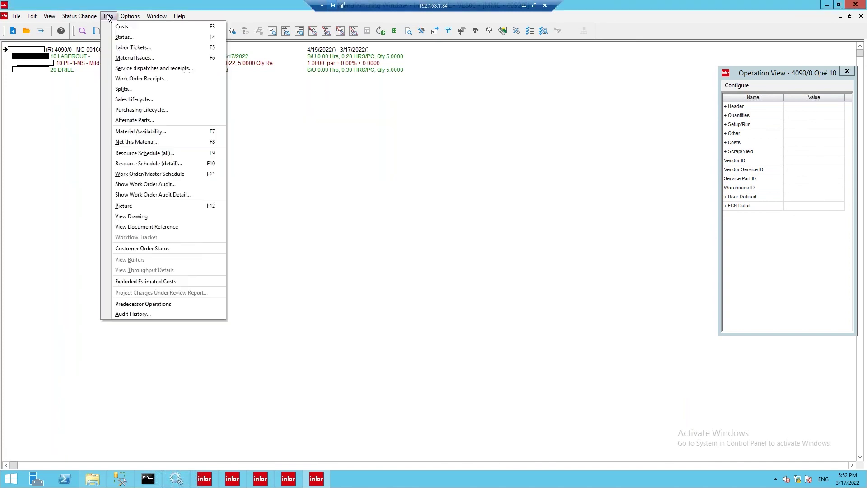
{"action": "left_click", "coordinate": [126, 58]}
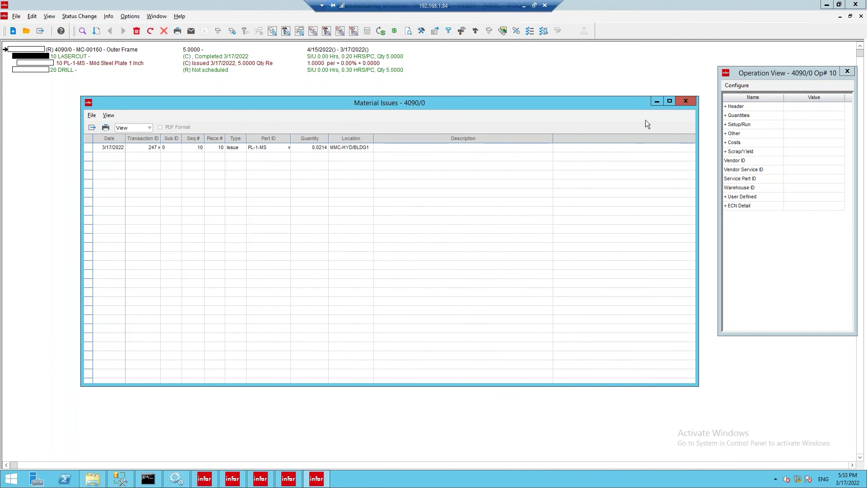
Step: Switch to work order 4089/0 and review its labor tickets
{"action": "left_click", "coordinate": [686, 102]}
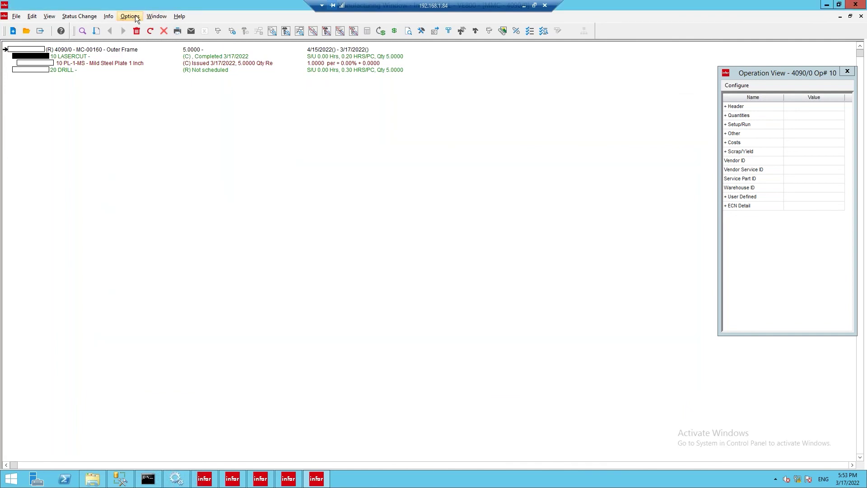
{"action": "left_click", "coordinate": [153, 16]}
{"action": "left_click", "coordinate": [175, 127]}
{"action": "left_click", "coordinate": [108, 17]}
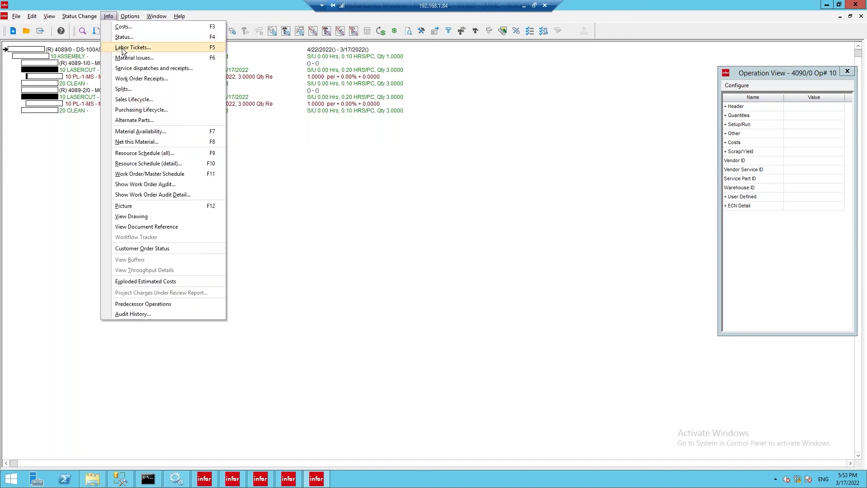
{"action": "left_click", "coordinate": [122, 48]}
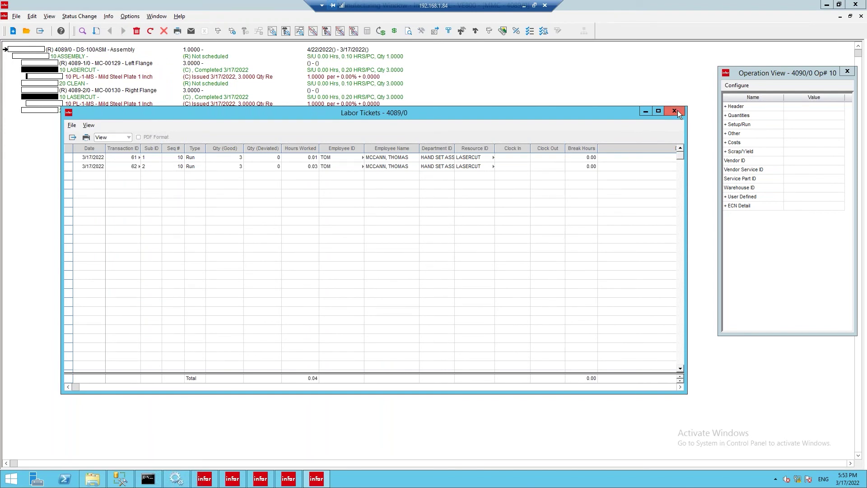
{"action": "left_click", "coordinate": [675, 112]}
Step: Review the material issues recorded for work order 4089
{"action": "left_click", "coordinate": [108, 17]}
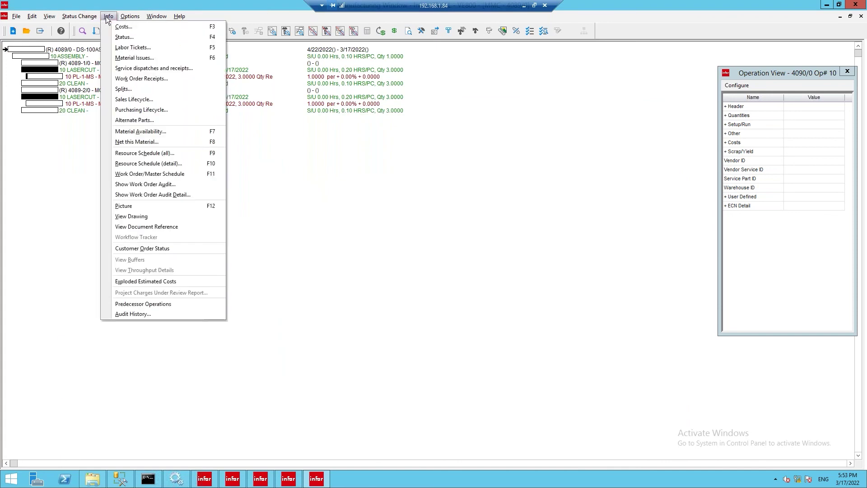
{"action": "left_click", "coordinate": [131, 58]}
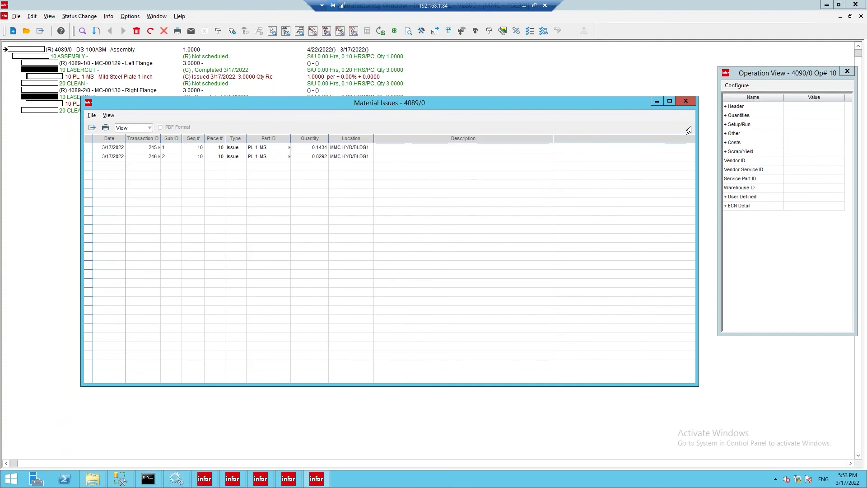
{"action": "left_click", "coordinate": [687, 102]}
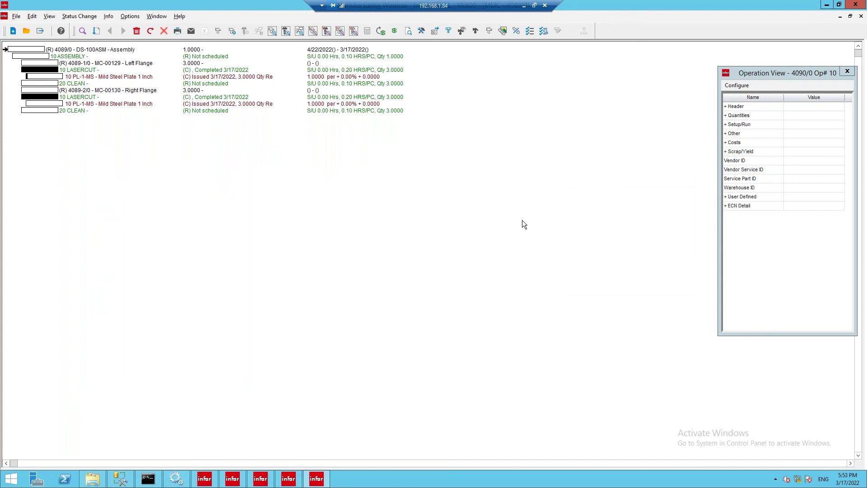